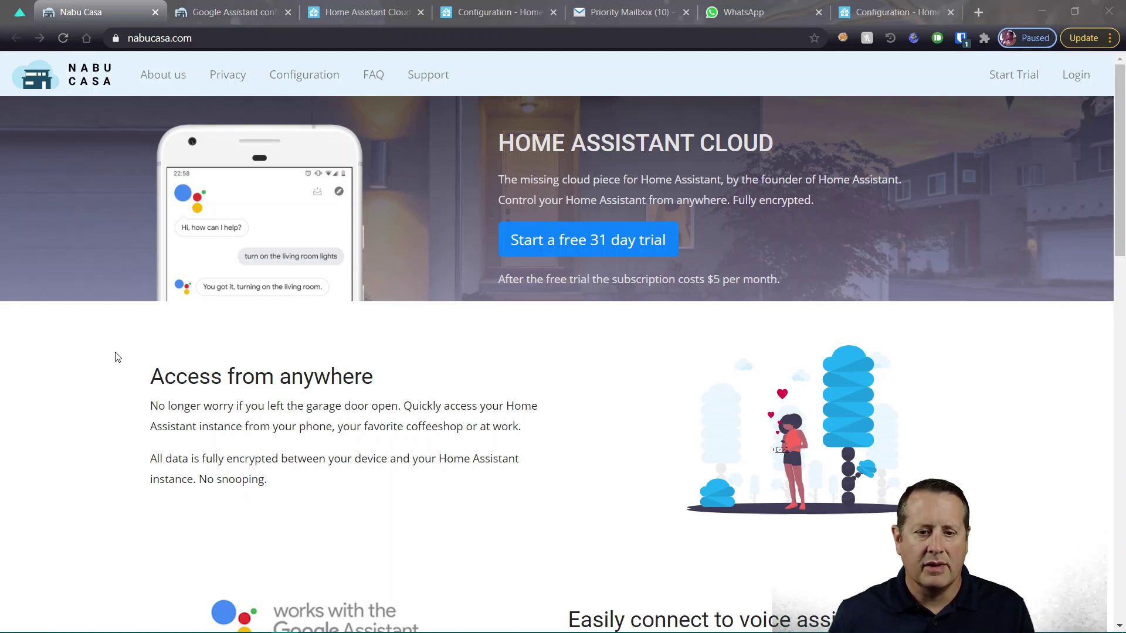
scroll(113, 367, "down", 2)
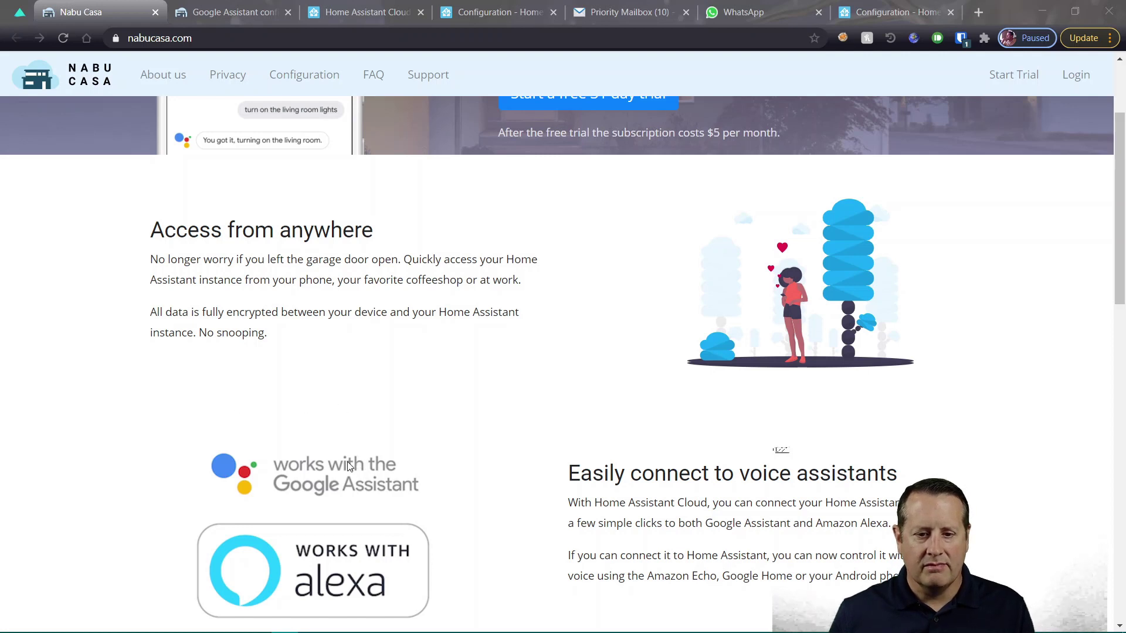
scroll(409, 490, "up", 3)
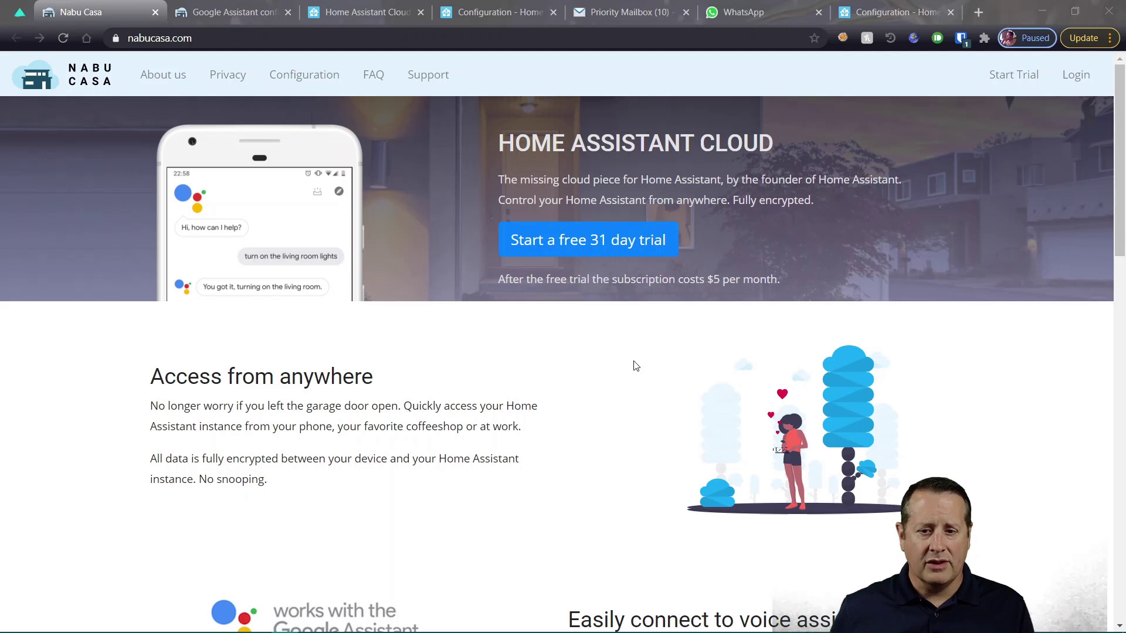
scroll(504, 437, "down", 10)
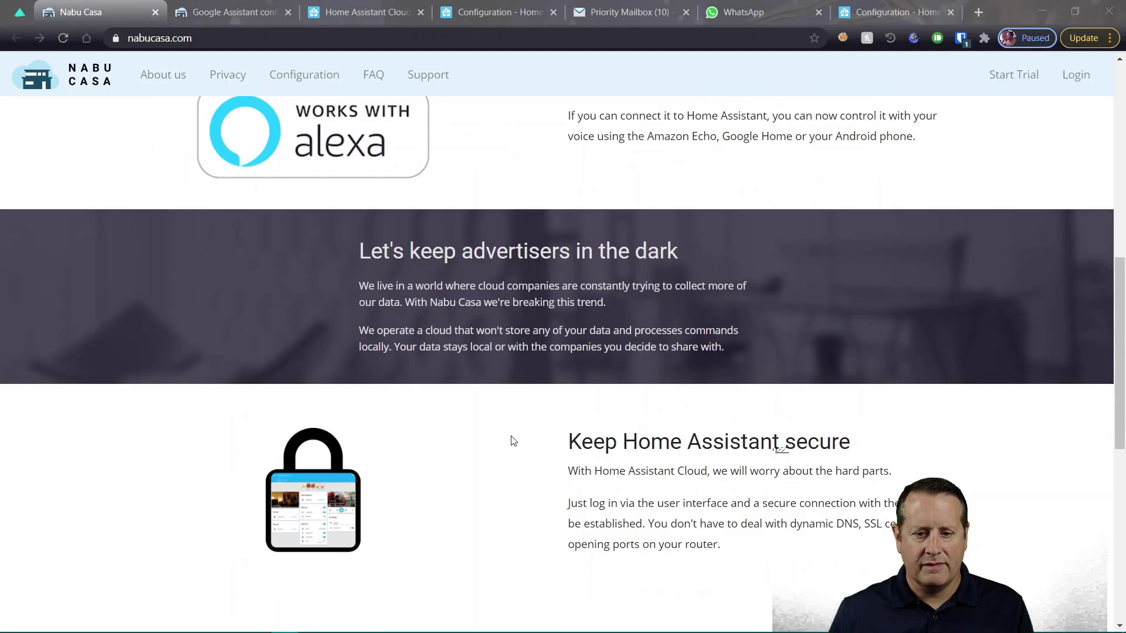
scroll(513, 441, "up", 10)
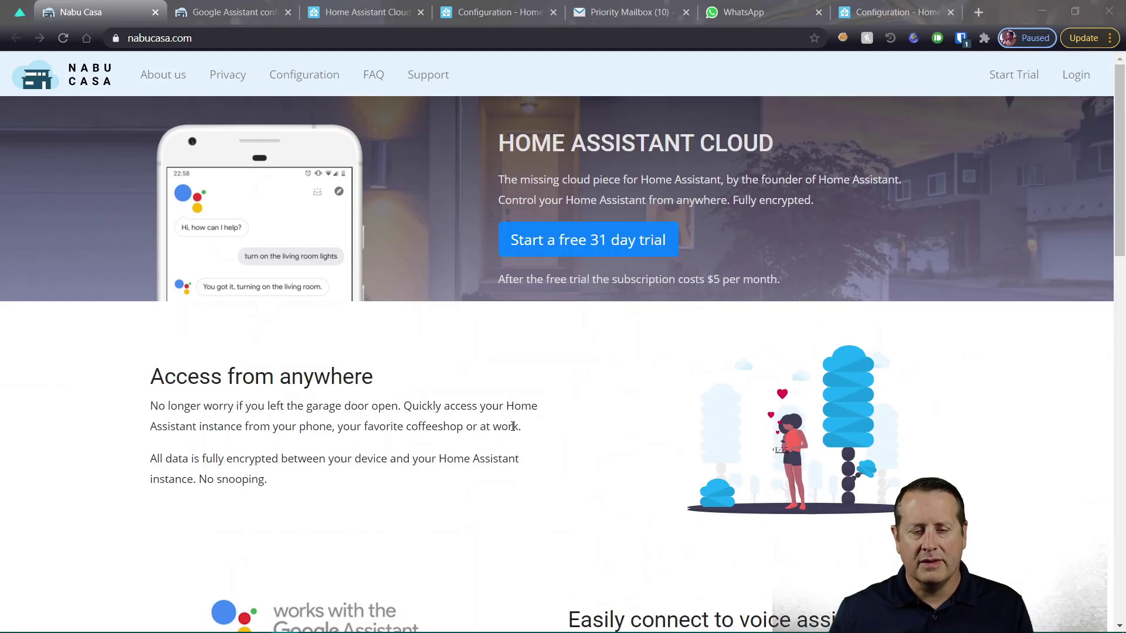
left_click(298, 77)
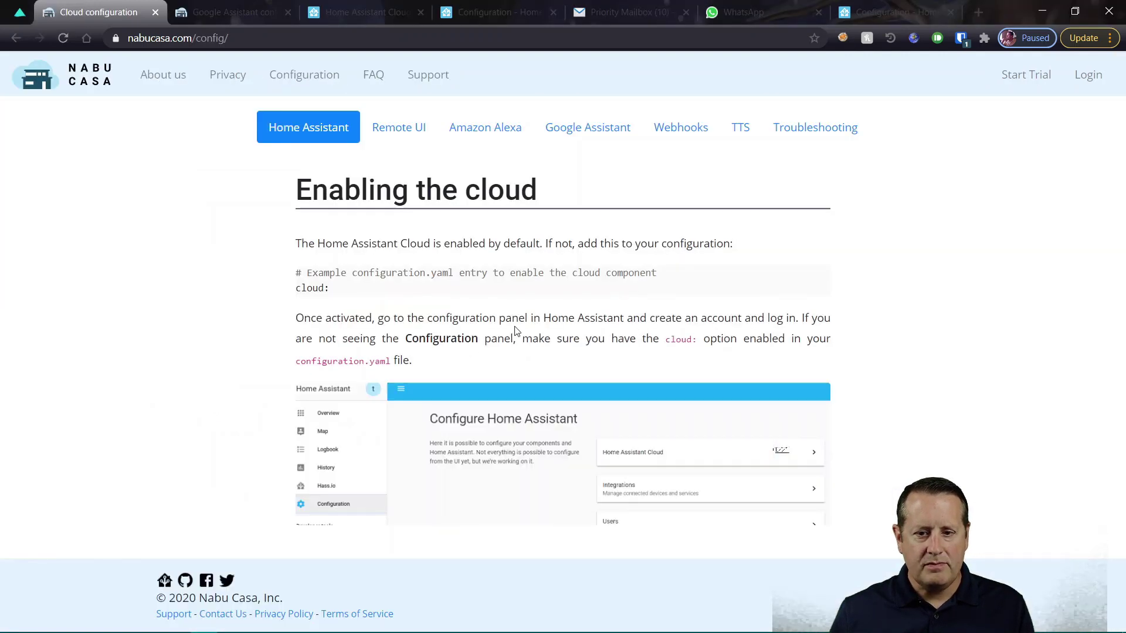
- Highlight 'cloud:' and 'configuration.yaml' in the guide's Enabling the cloud section
double_click(667, 342)
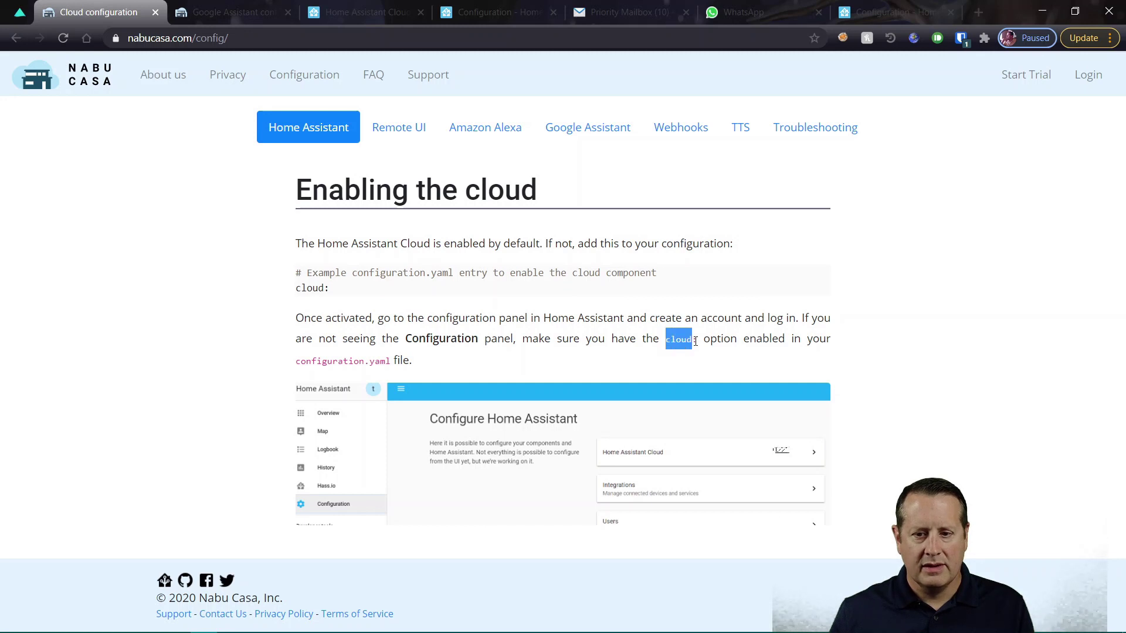
left_click_drag(666, 340, 700, 340)
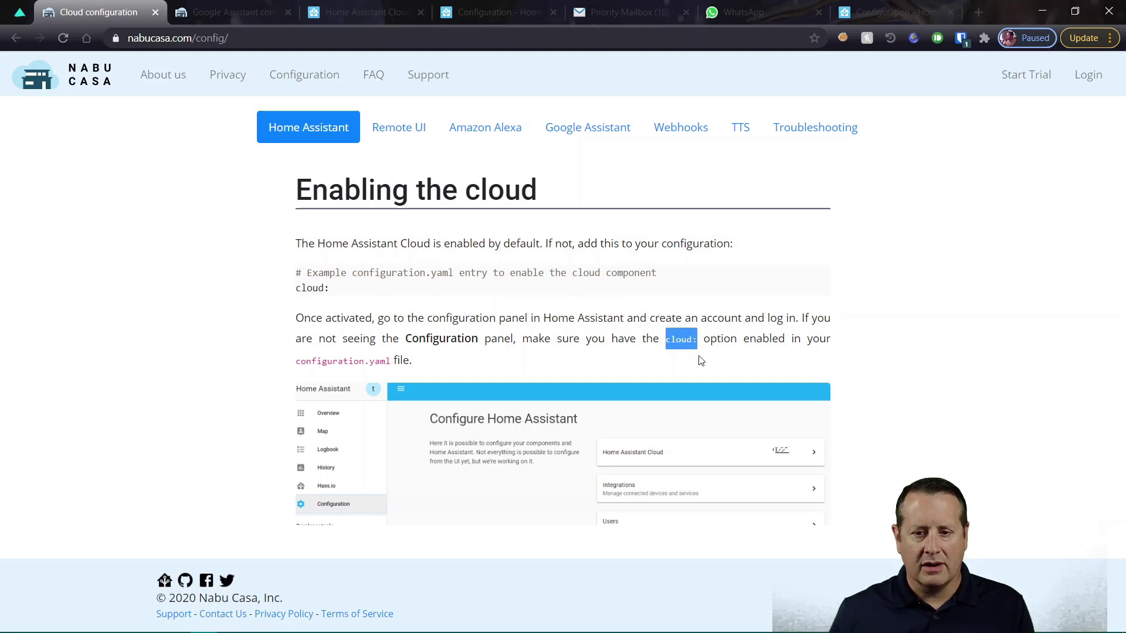
left_click_drag(300, 371, 391, 374)
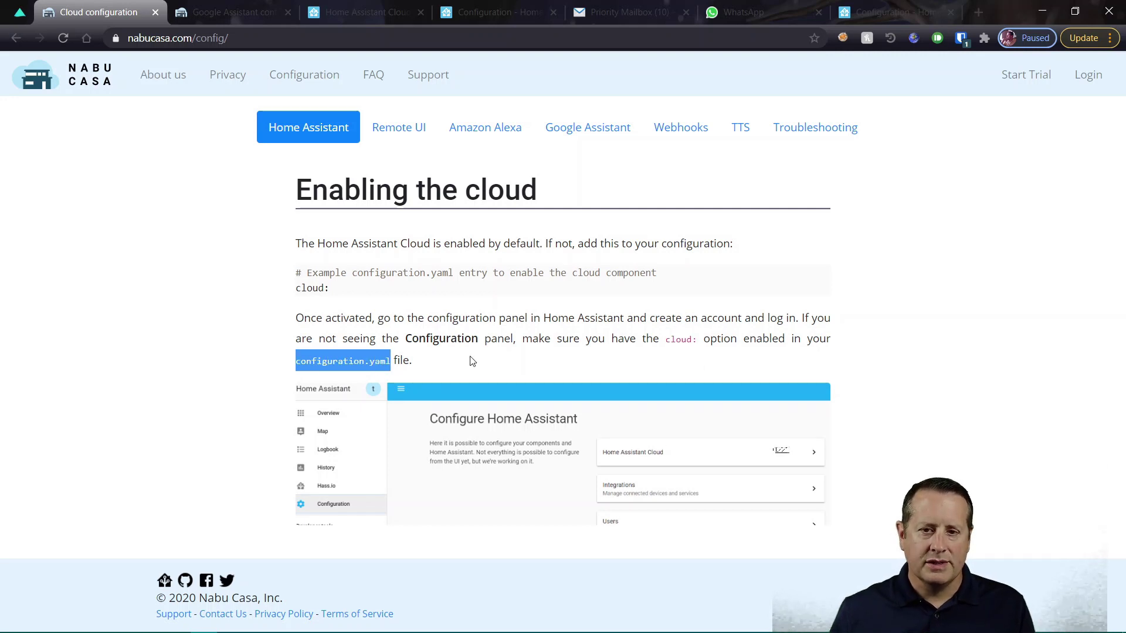
left_click(891, 11)
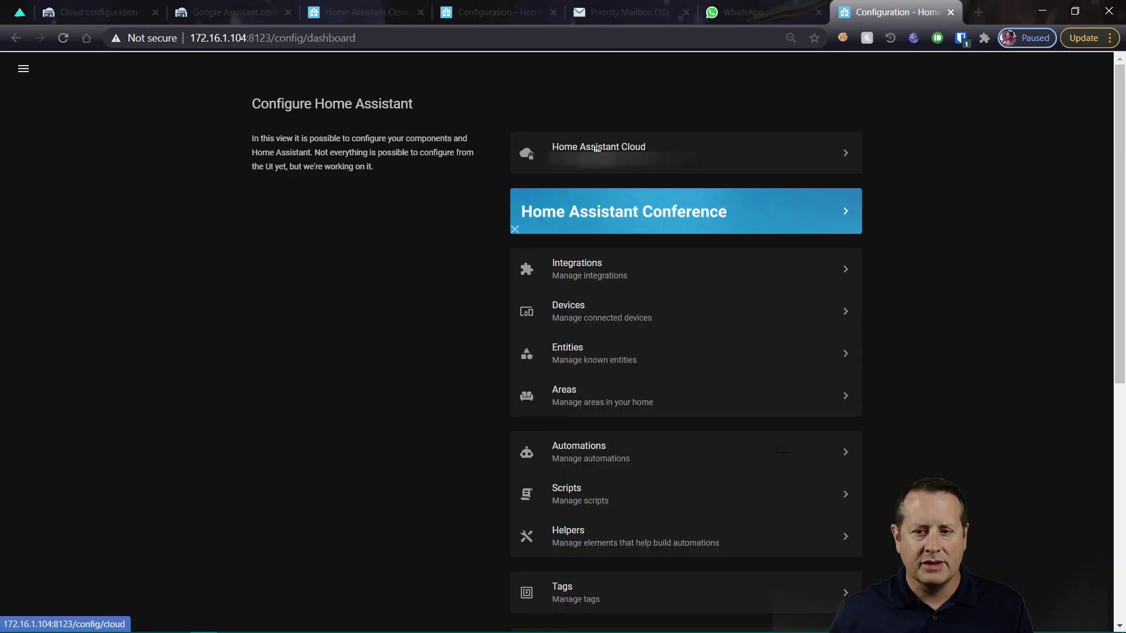
- Switch to the Home Assistant Cloud account page with its Alexa and Google Assistant cards
left_click(508, 12)
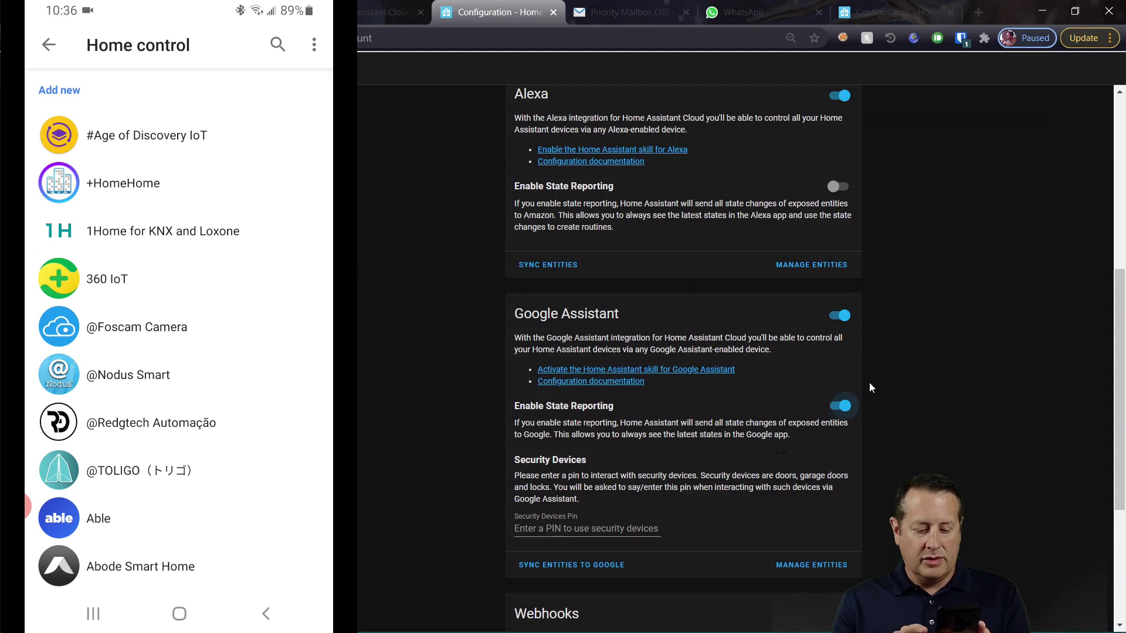
- Search Google Home's home control services for 'nab' to find Home Assistant Cloud by Nabu Casa
type("nab")
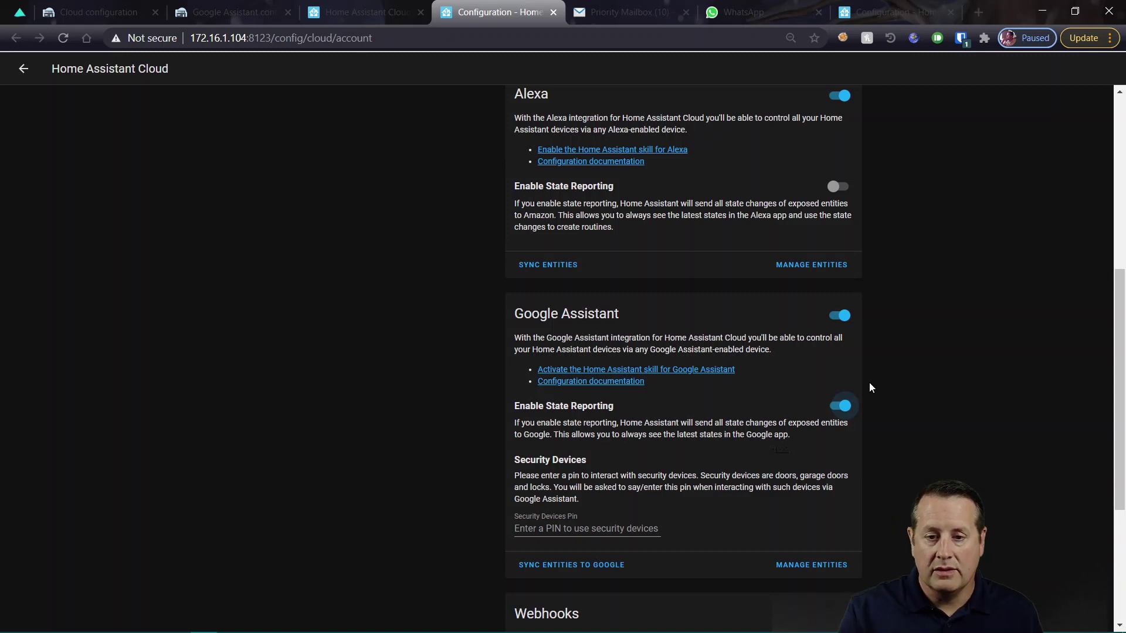
- Open the entities exposed to Google Assistant and scroll through the list
left_click(834, 567)
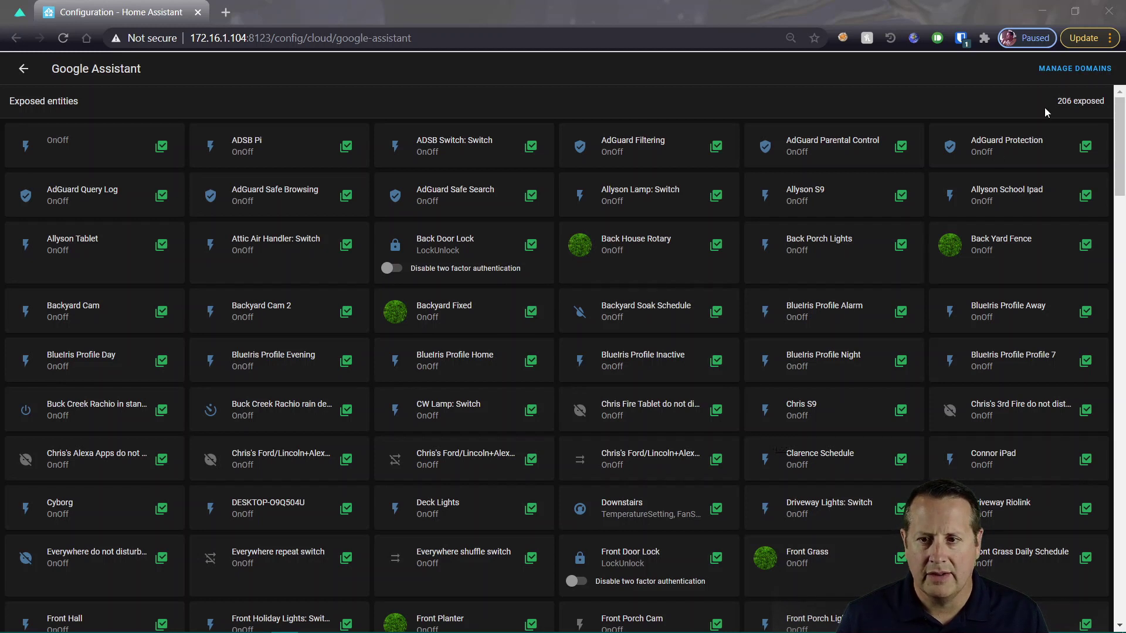
scroll(859, 347, "down", 5)
scroll(859, 346, "down", 3)
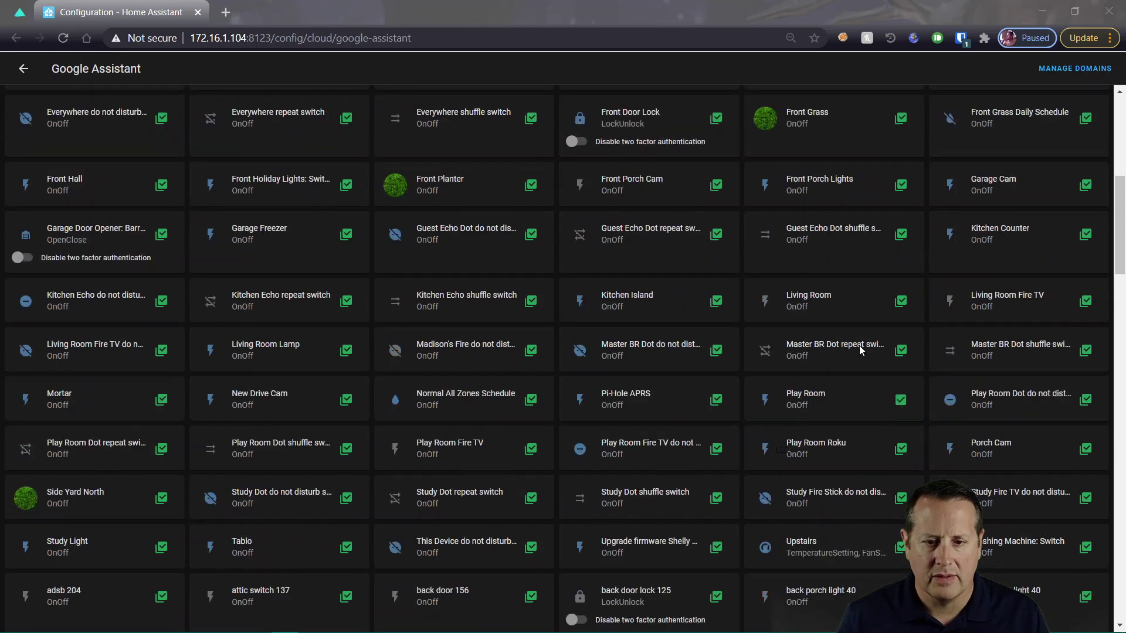
scroll(860, 346, "up", 8)
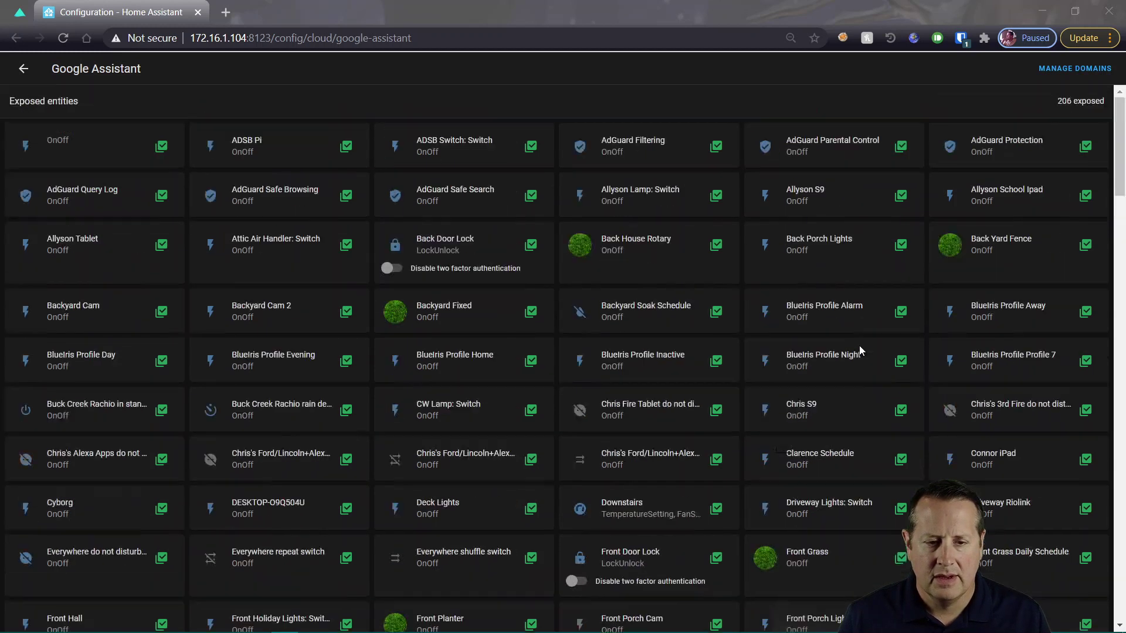
- Check the exposed domains, dismiss the toggles and scroll the full 206-entity grid
left_click(1066, 70)
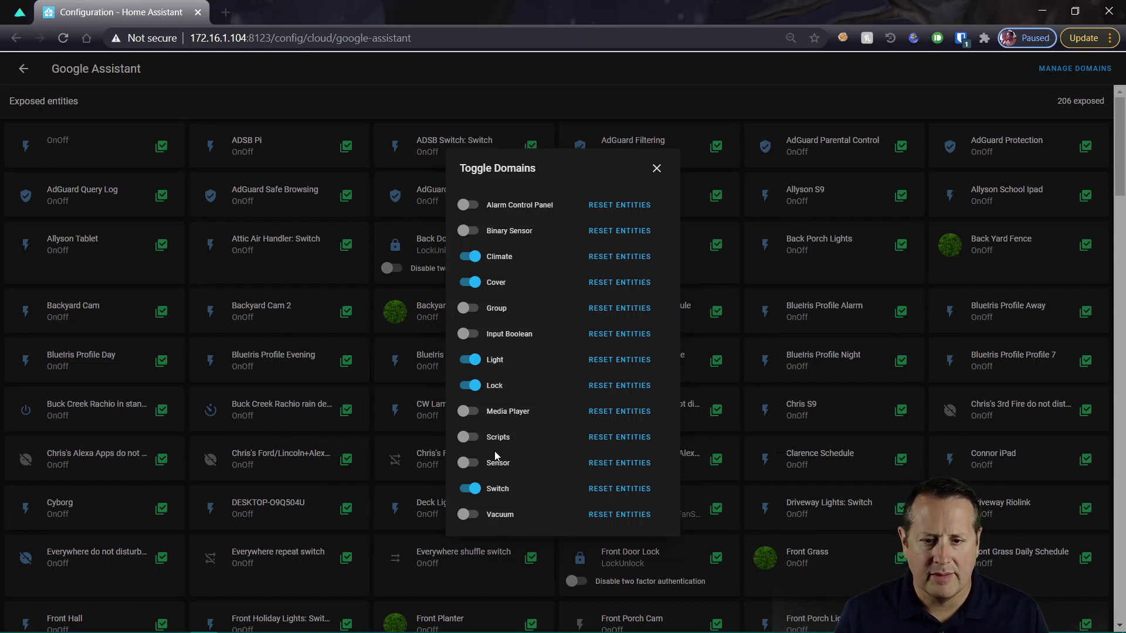
left_click(656, 170)
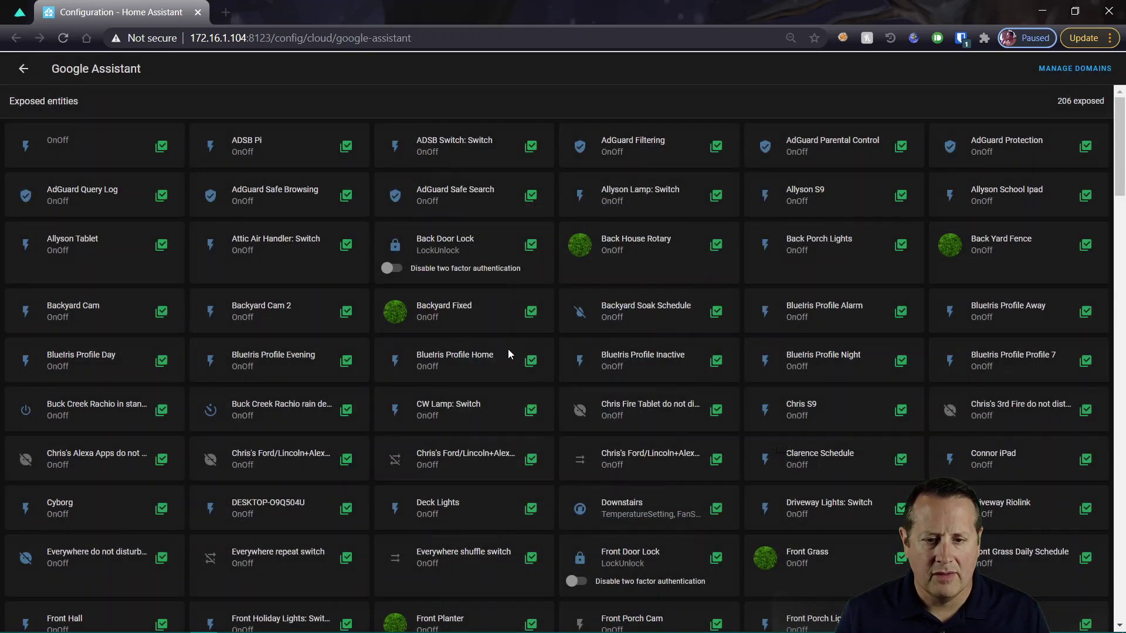
scroll(508, 354, "down", 7)
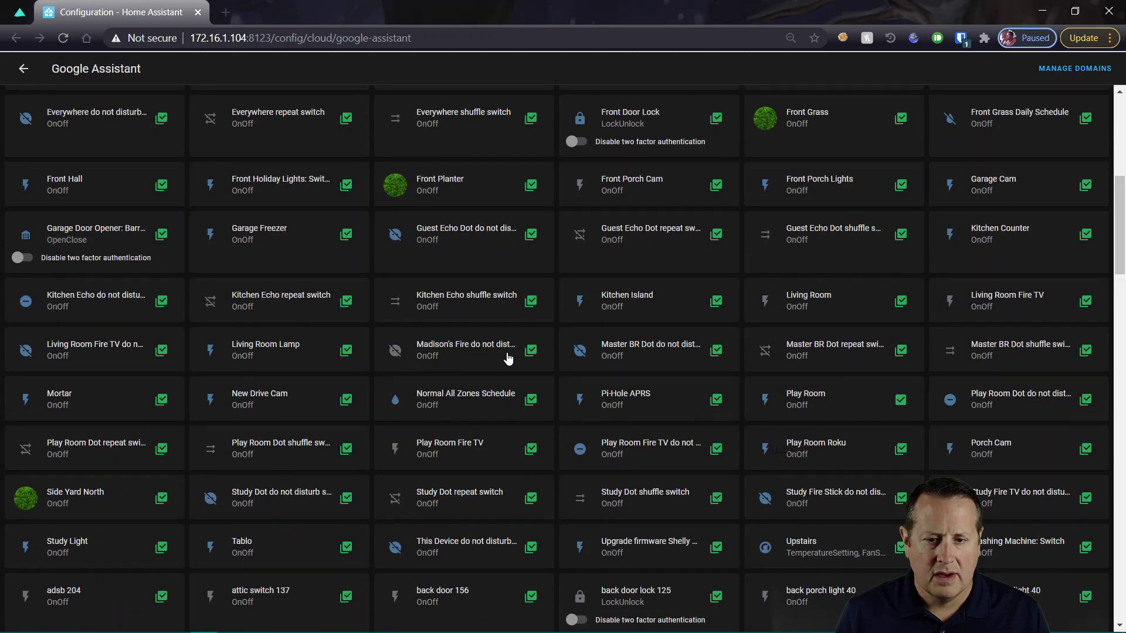
scroll(508, 358, "up", 7)
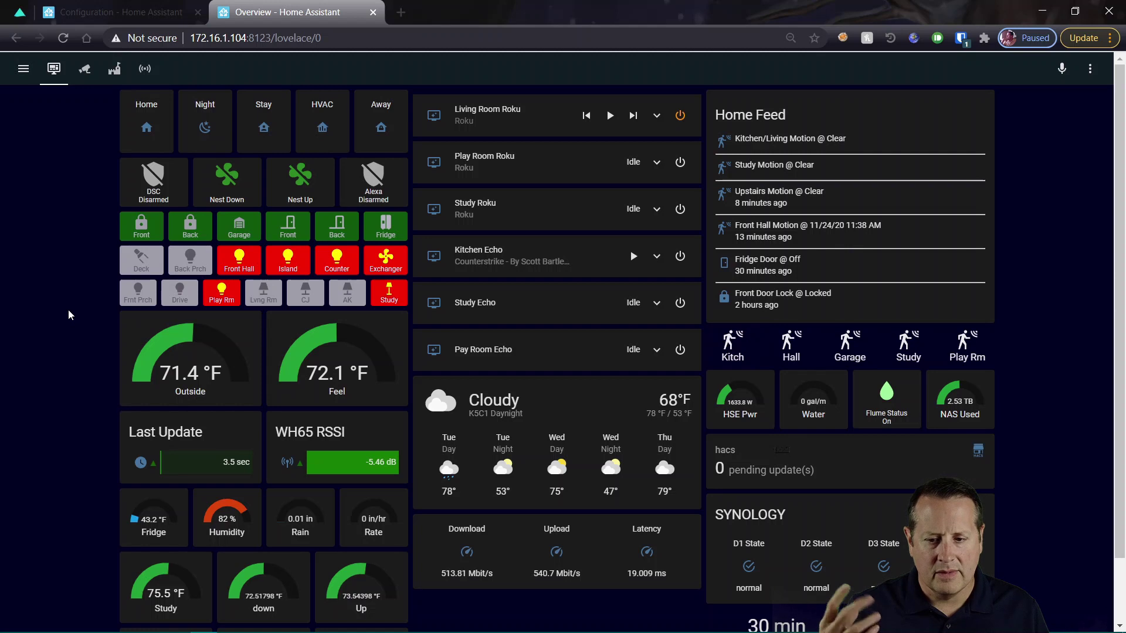
- Switch to the Overview dashboard showing lights, media players and sensor readings
left_click(110, 447)
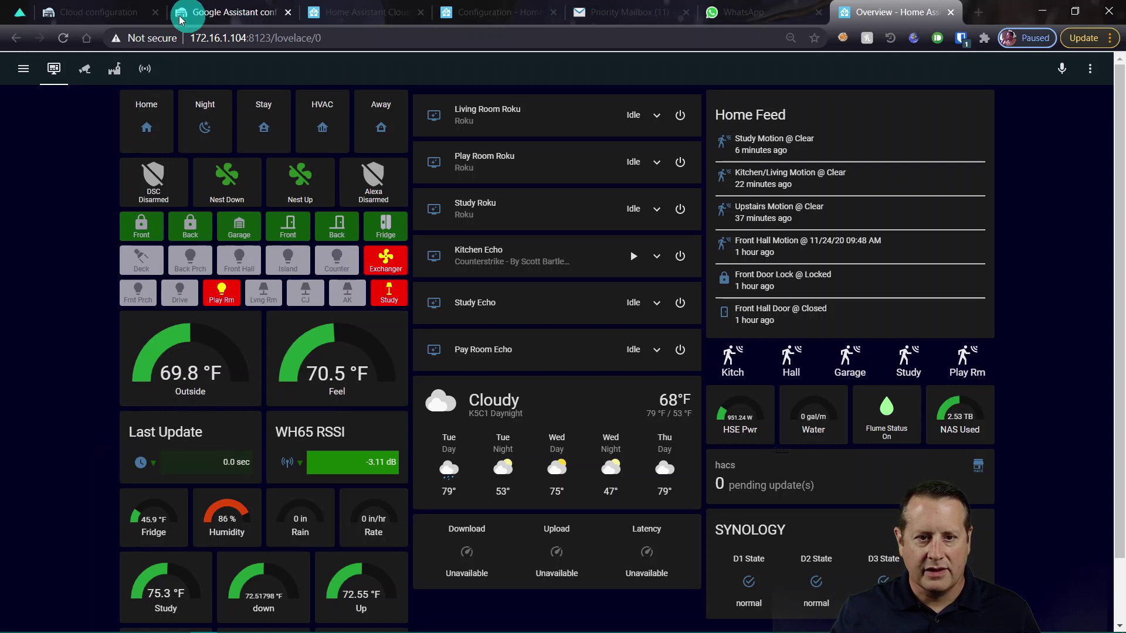
- View the Google Assistant guide under Cloud configuration on nabucasa.com/config
left_click(132, 23)
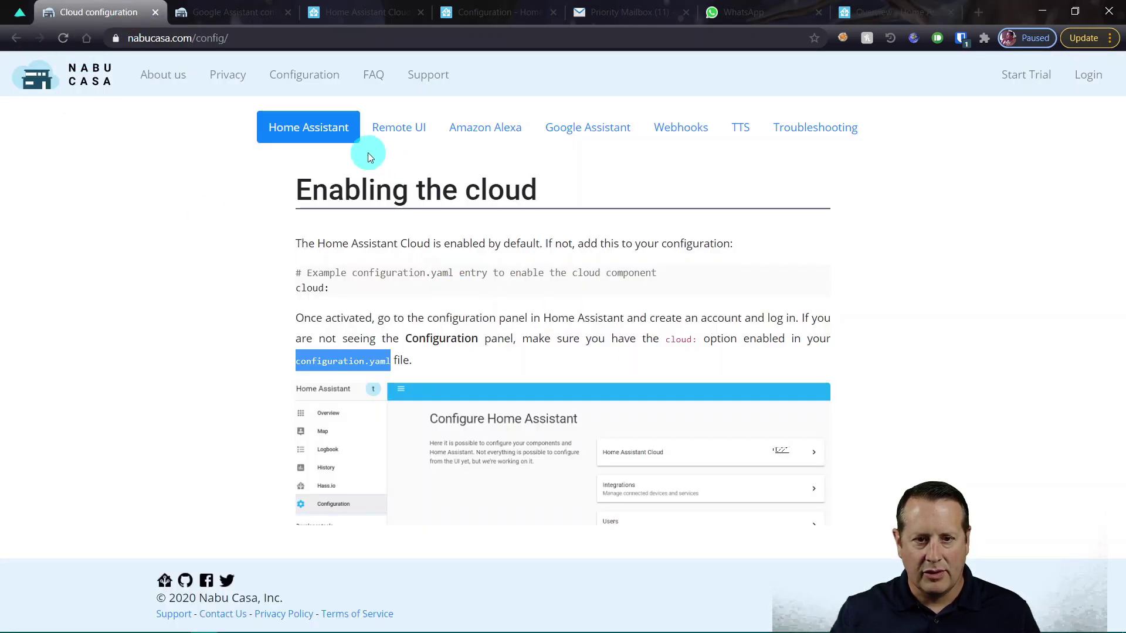
left_click(227, 19)
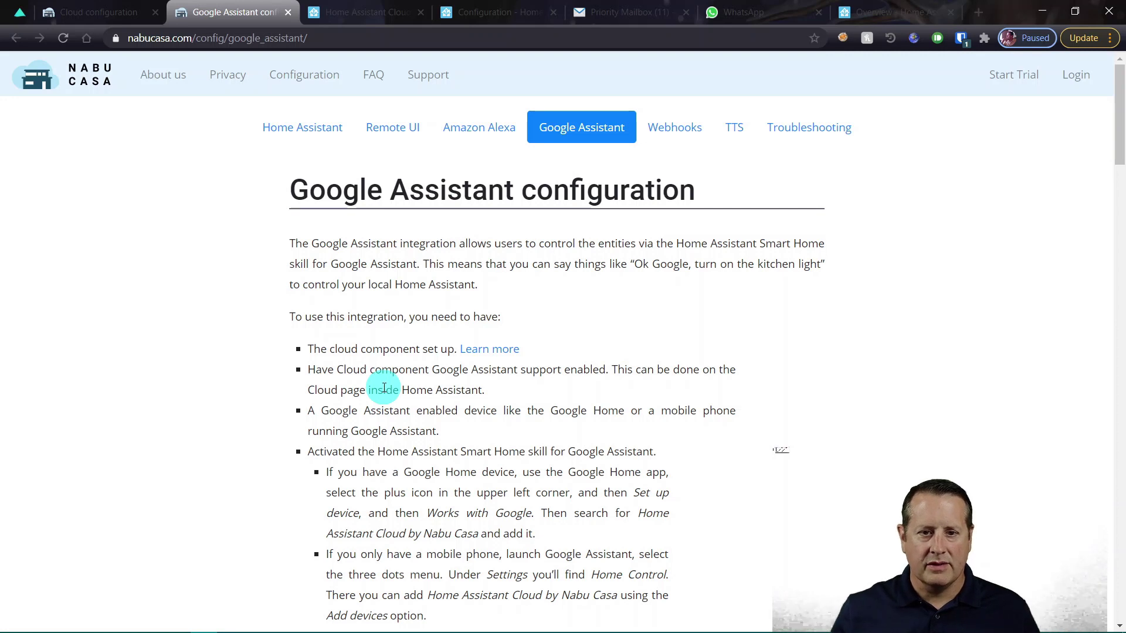
left_click(891, 12)
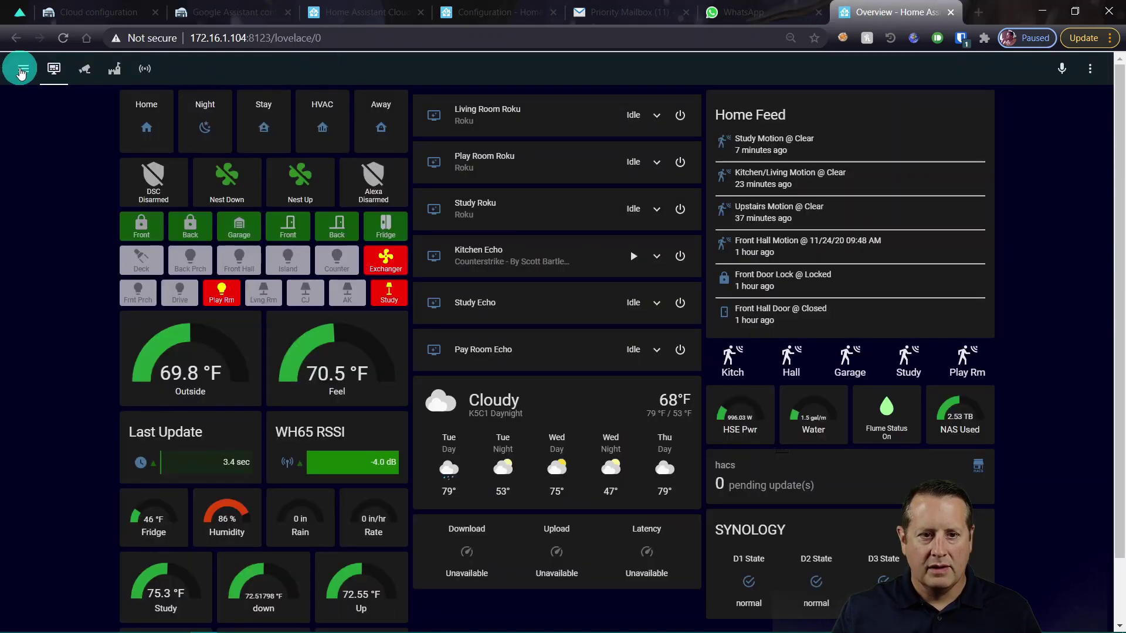
- Return via Configuration to the Home Assistant Cloud page and manage Google Assistant's exposed entities
left_click(20, 68)
left_click(79, 542)
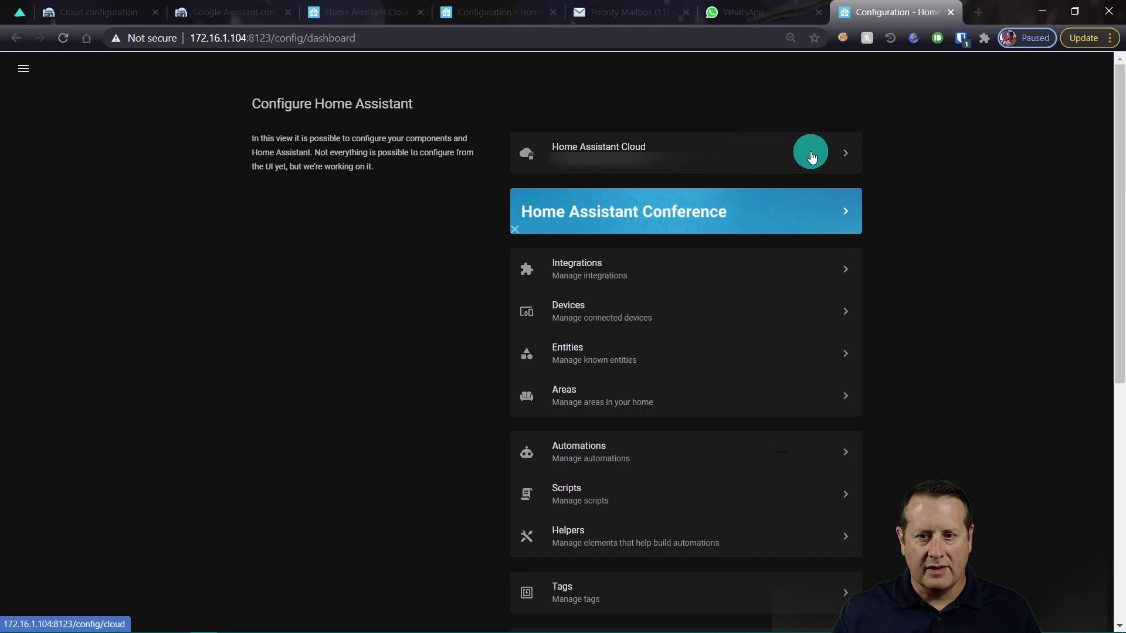
left_click(524, 17)
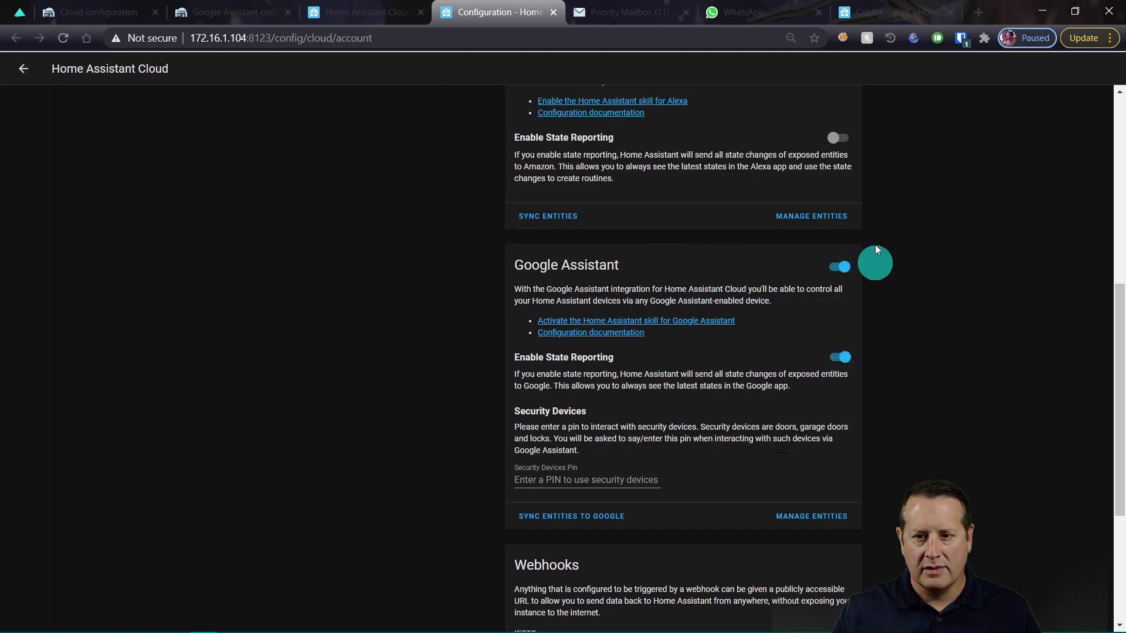
left_click(871, 15)
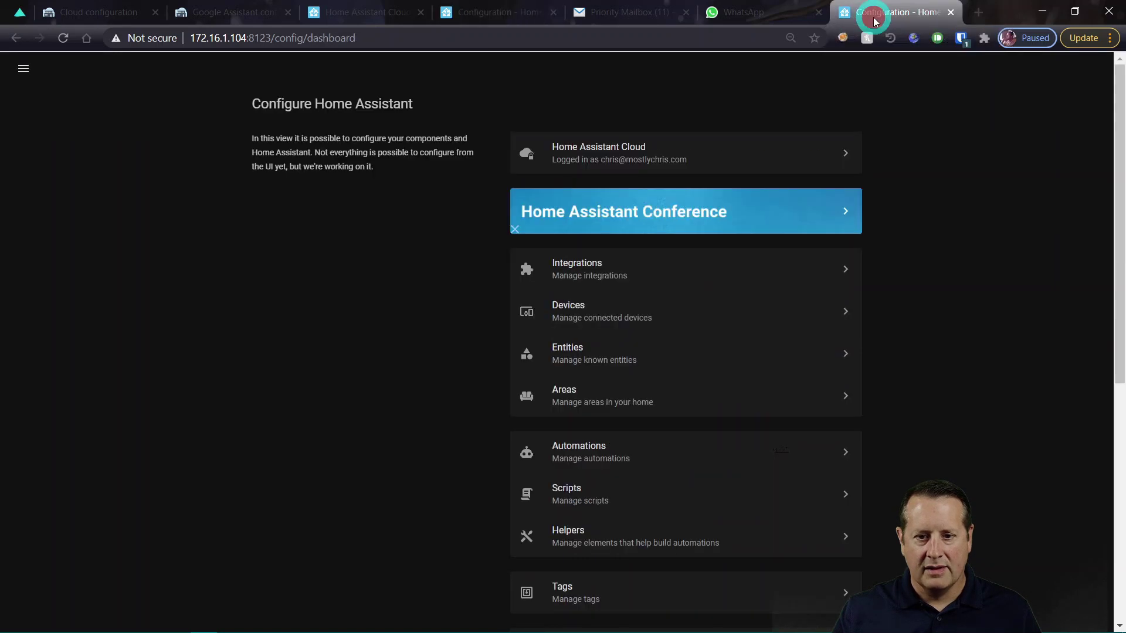
left_click(525, 16)
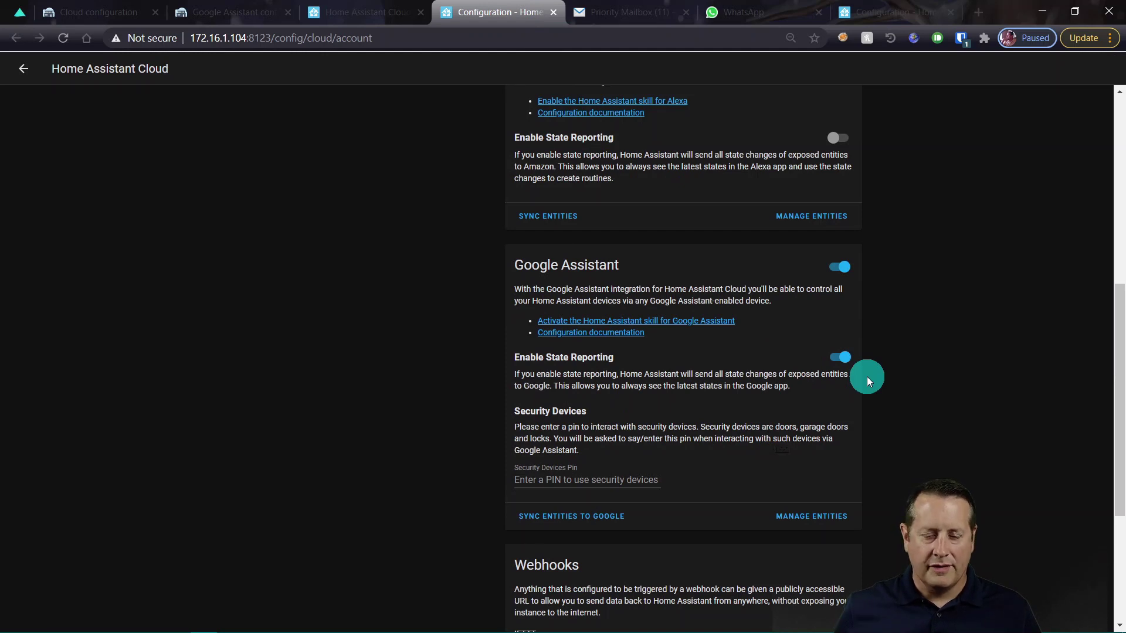
left_click(835, 522)
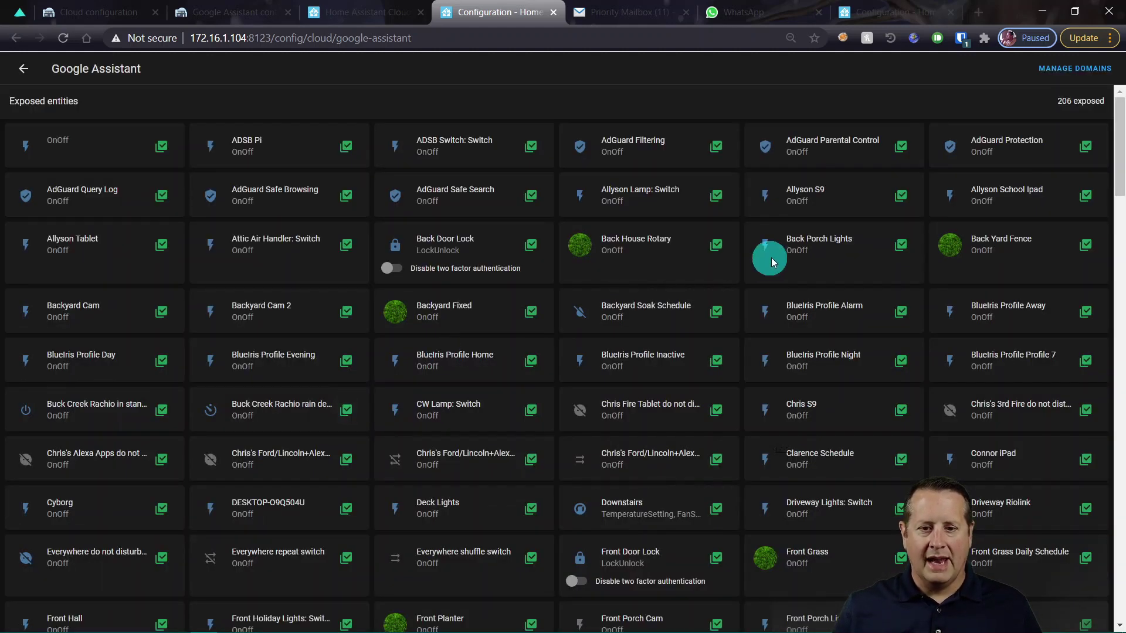
- Review the enabled domains (Climate, Cover, Light, Lock, Switch) and close the domain toggles
left_click(1071, 78)
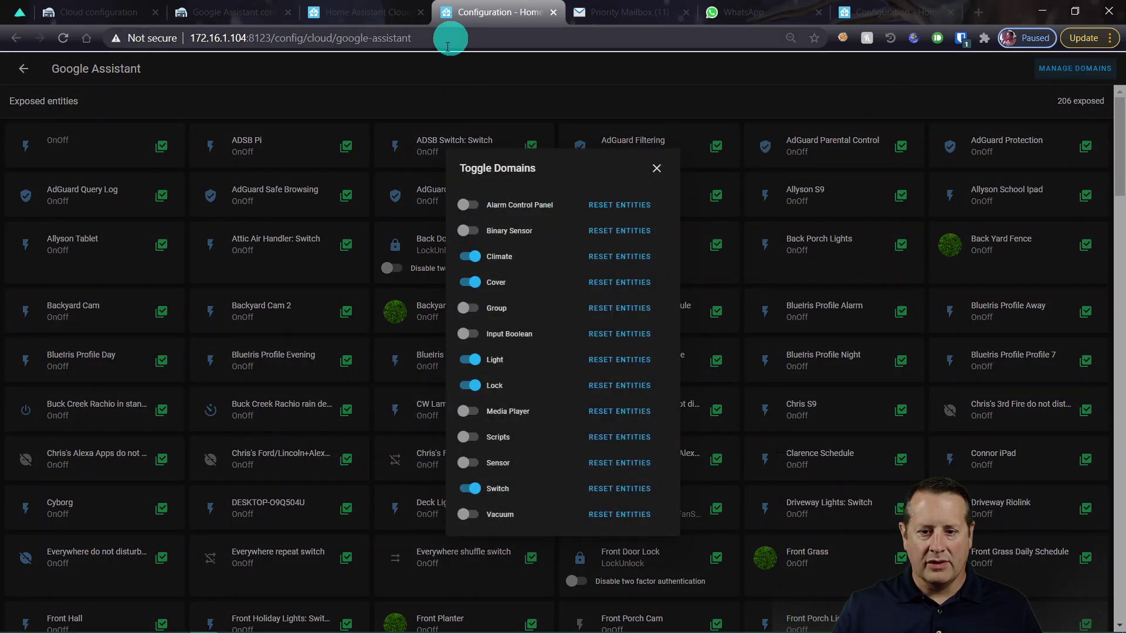
left_click(756, 96)
left_click(659, 169)
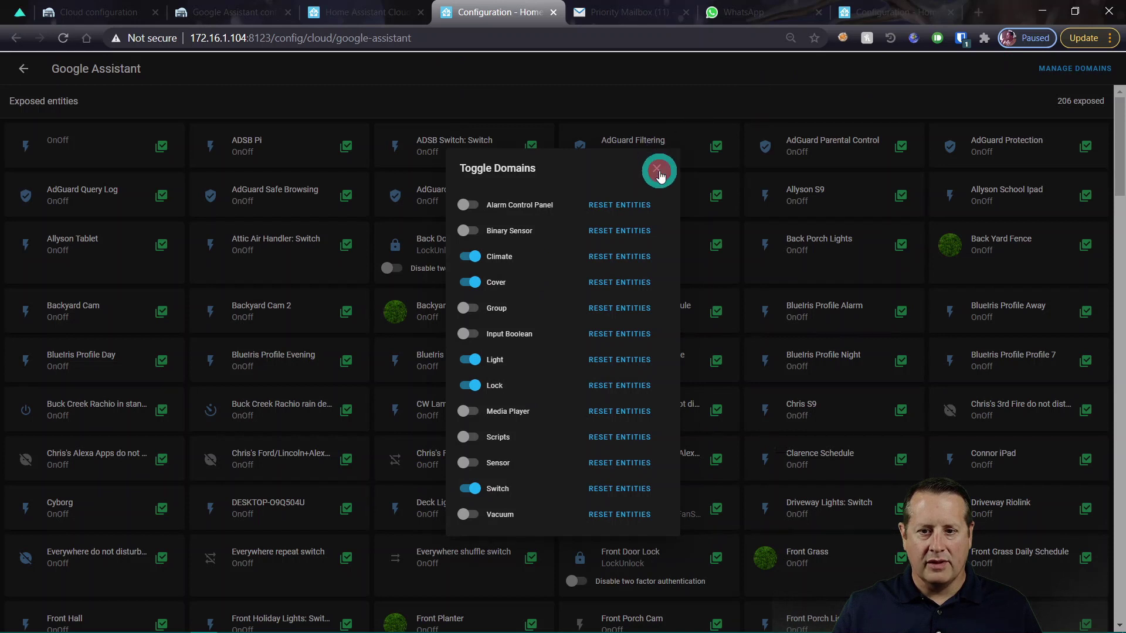